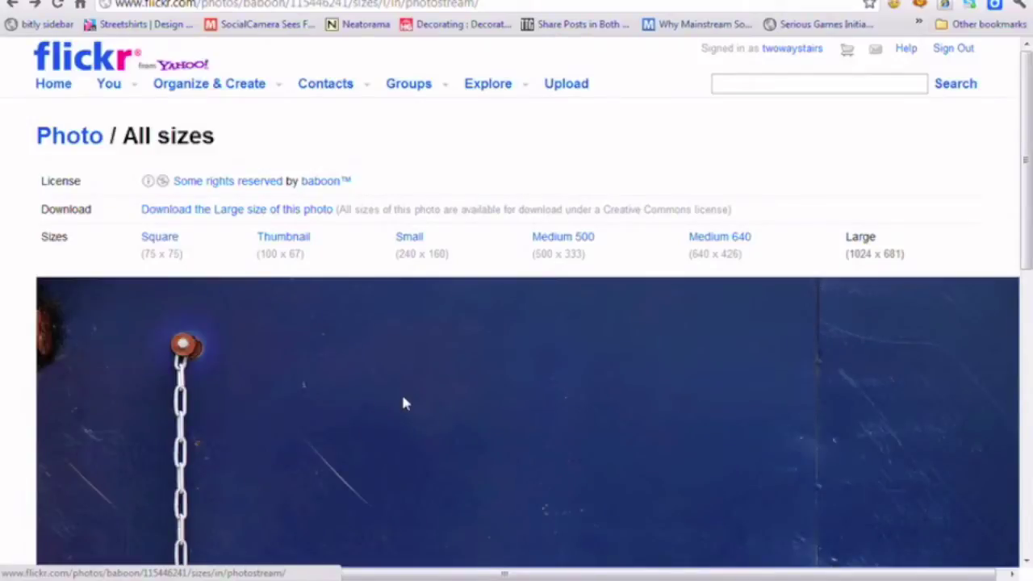
Step: Copy the chain-and-padlock photo's image URL from Flickr and return to PowerPoint
{"action": "right_click", "coordinate": [404, 395]}
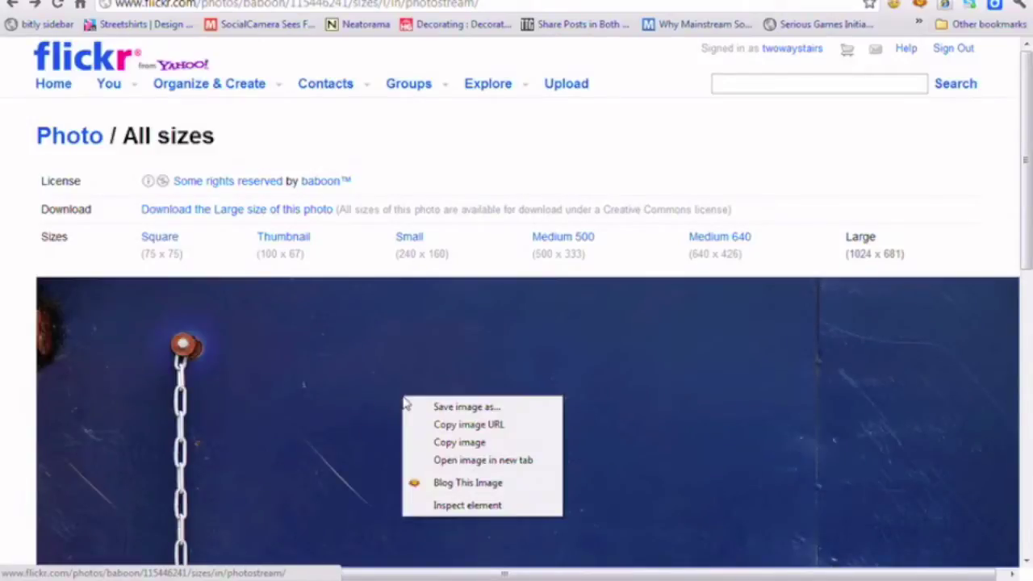
{"action": "left_click", "coordinate": [469, 424]}
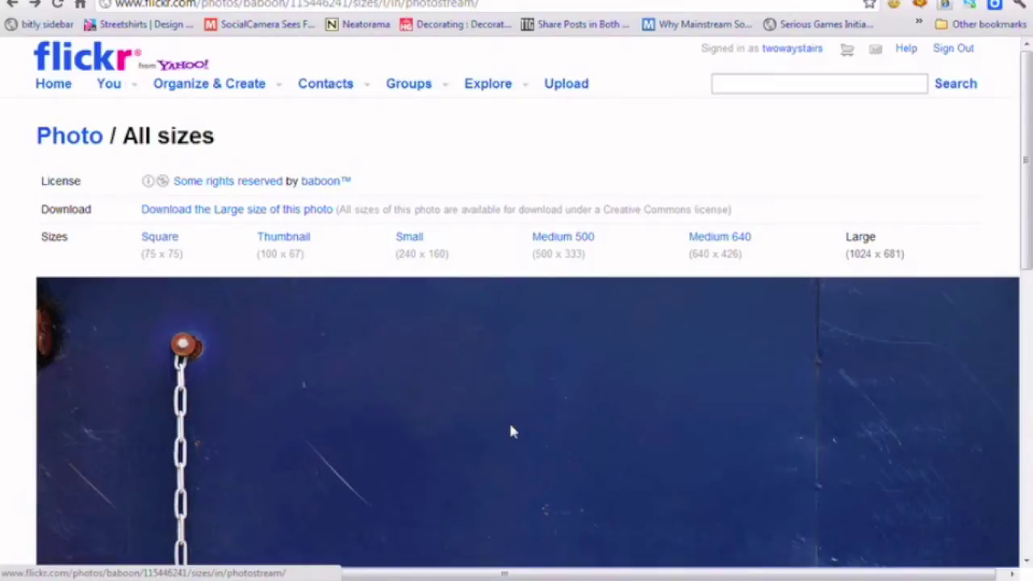
{"action": "key", "text": "alt+Tab"}
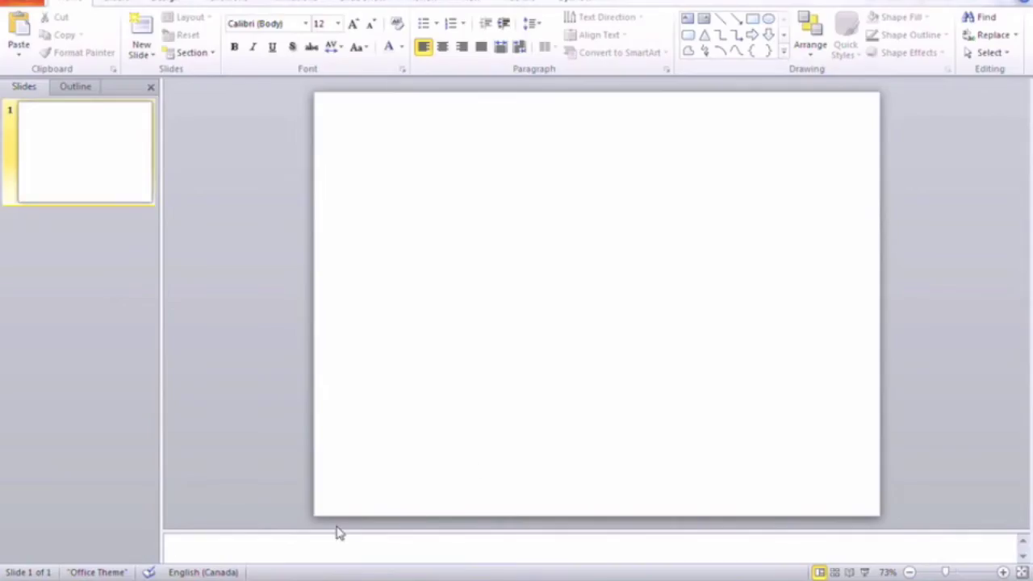
Step: Paste the image URL into the slide notes as plain text, then copy the photo from Flickr
{"action": "right_click", "coordinate": [244, 544]}
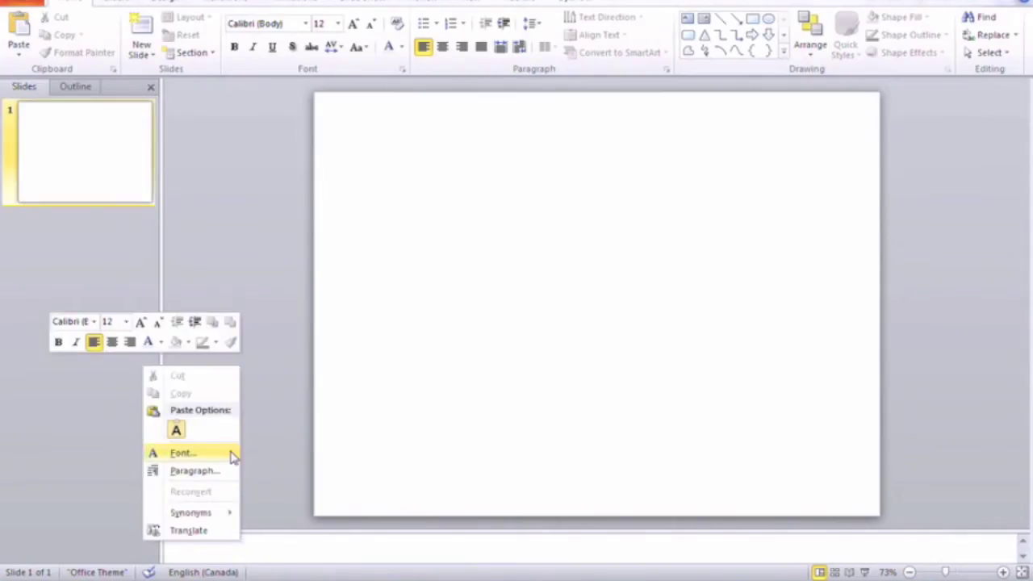
{"action": "left_click", "coordinate": [177, 430]}
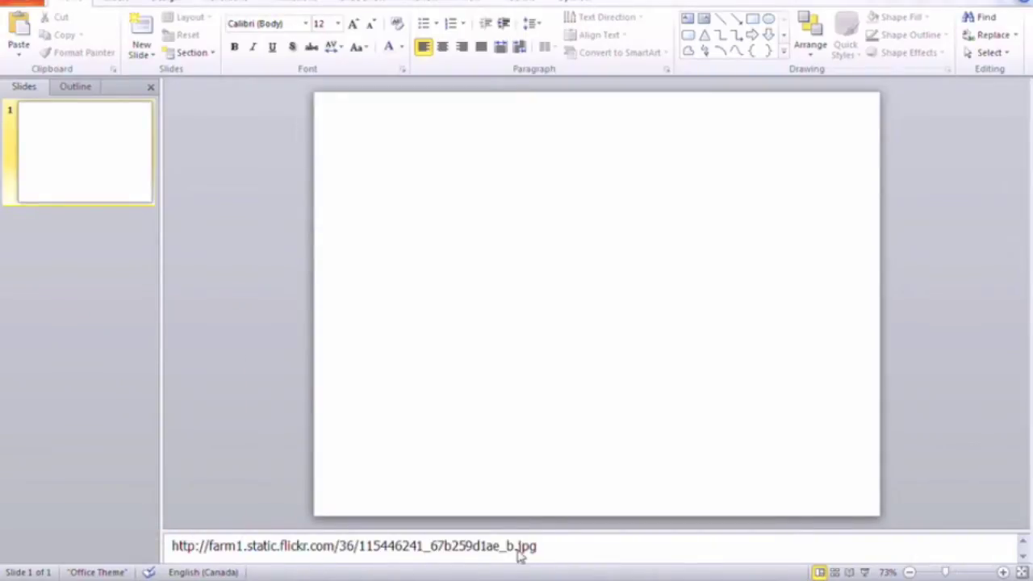
{"action": "key", "text": "alt+Tab"}
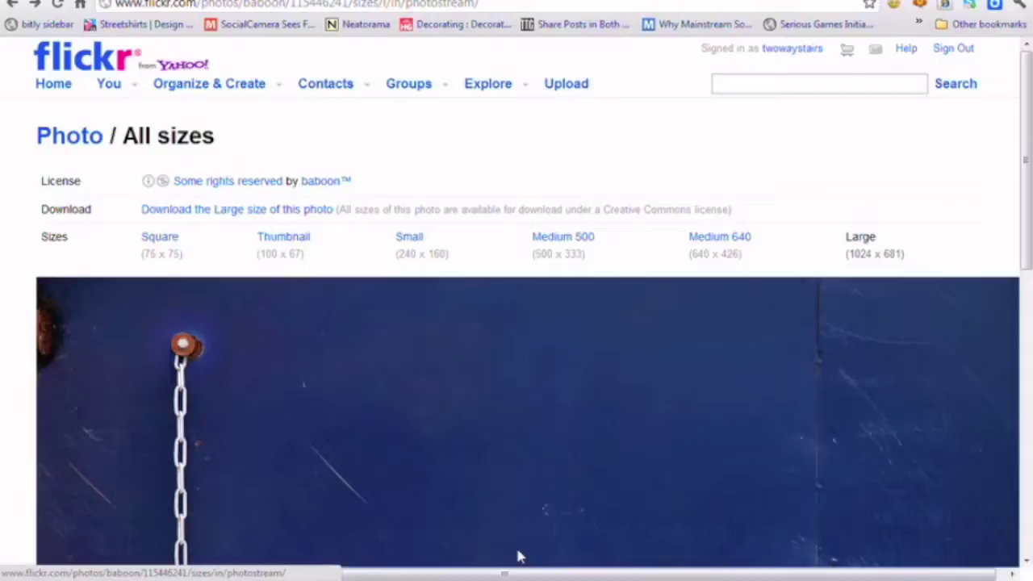
{"action": "right_click", "coordinate": [436, 373]}
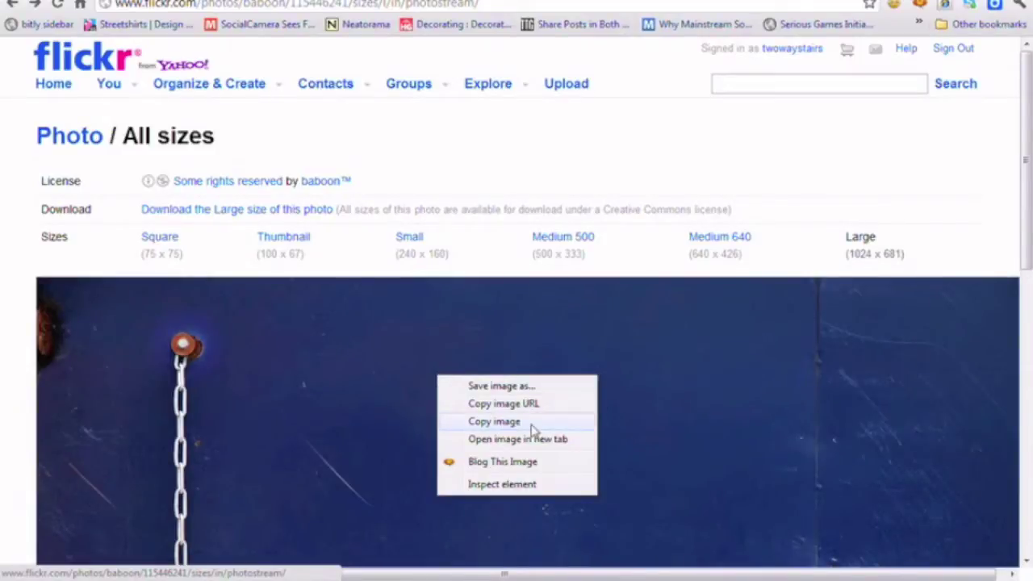
{"action": "left_click", "coordinate": [494, 422]}
{"action": "key", "text": "alt+Tab"}
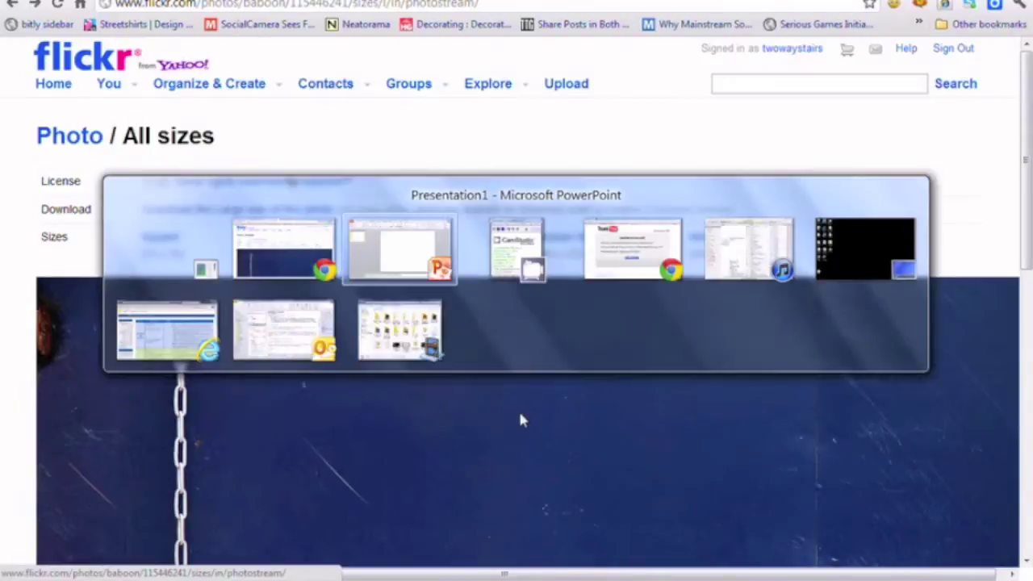
Step: Paste the chain-and-padlock photo onto the slide as a picture
{"action": "right_click", "coordinate": [434, 277]}
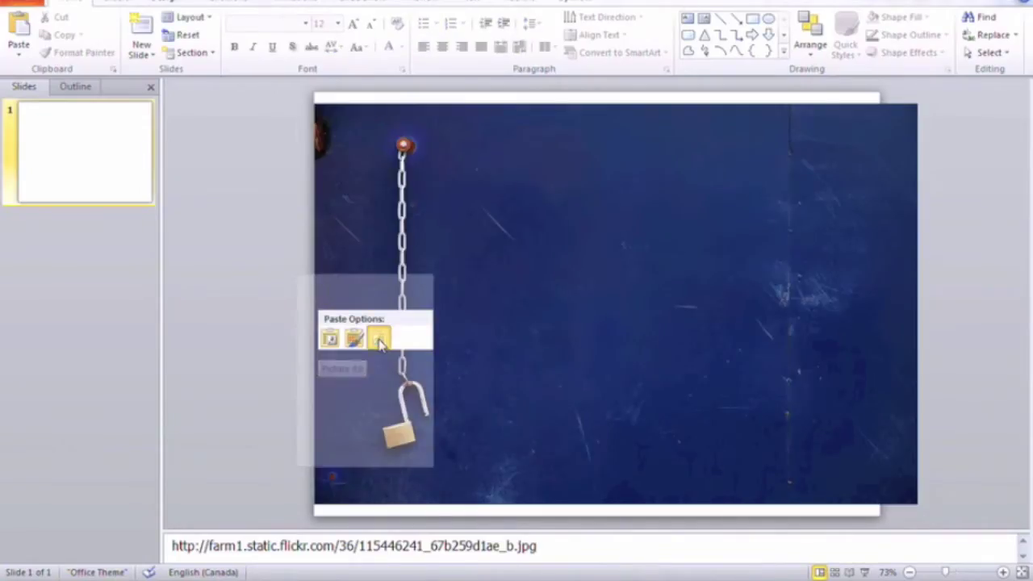
{"action": "left_click", "coordinate": [378, 340]}
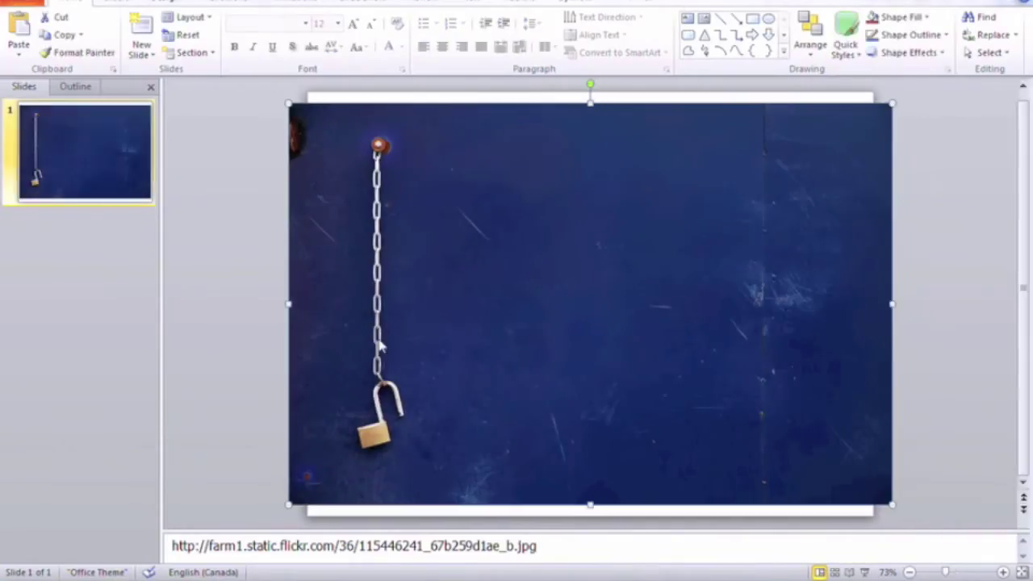
{"action": "left_click", "coordinate": [273, 344]}
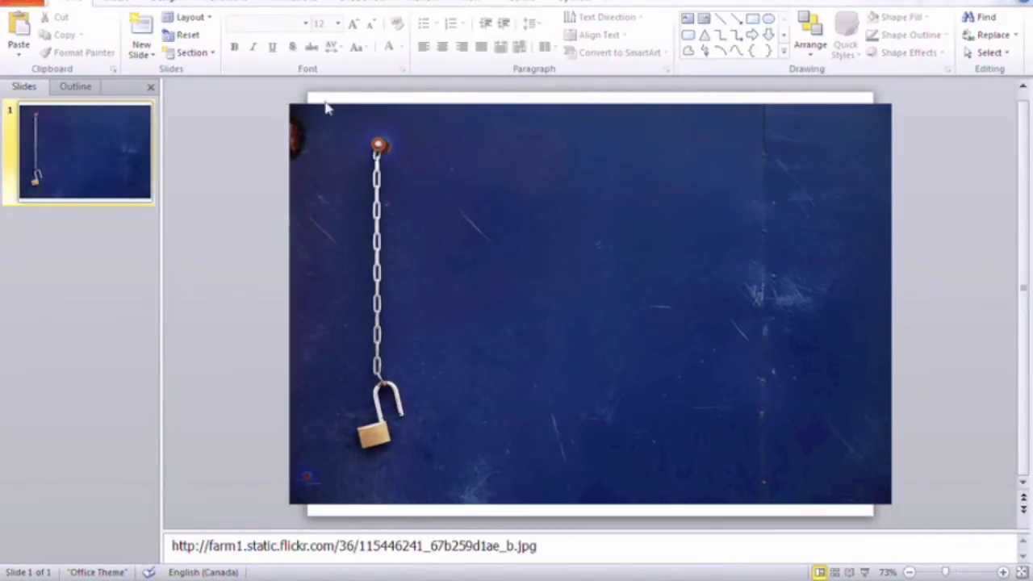
Step: Enlarge the photo and nudge it until it covers the slide from top to bottom
{"action": "left_click", "coordinate": [545, 237]}
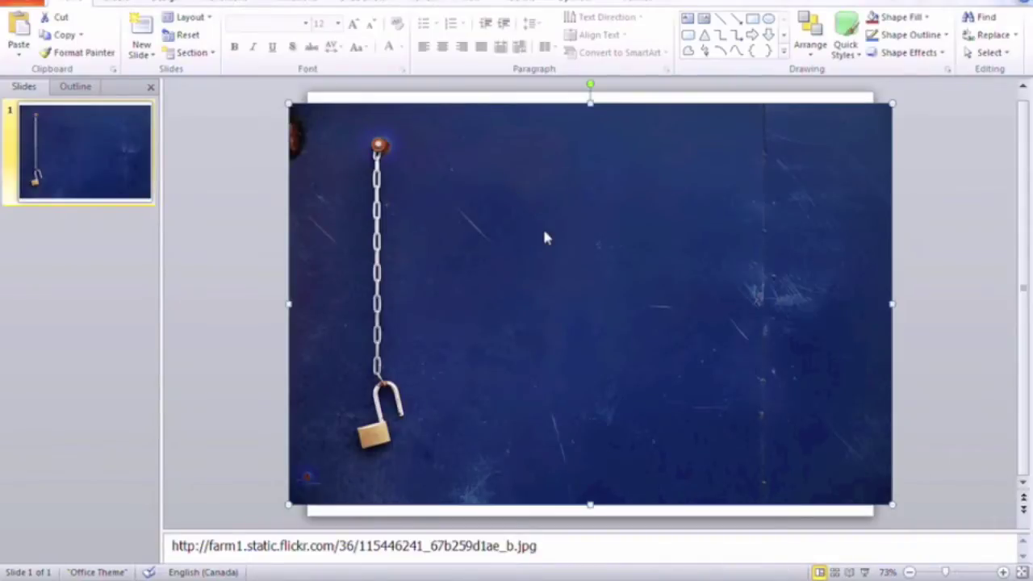
{"action": "key", "text": "Up"}
{"action": "key", "text": "Up"}
{"action": "key", "text": "Up"}
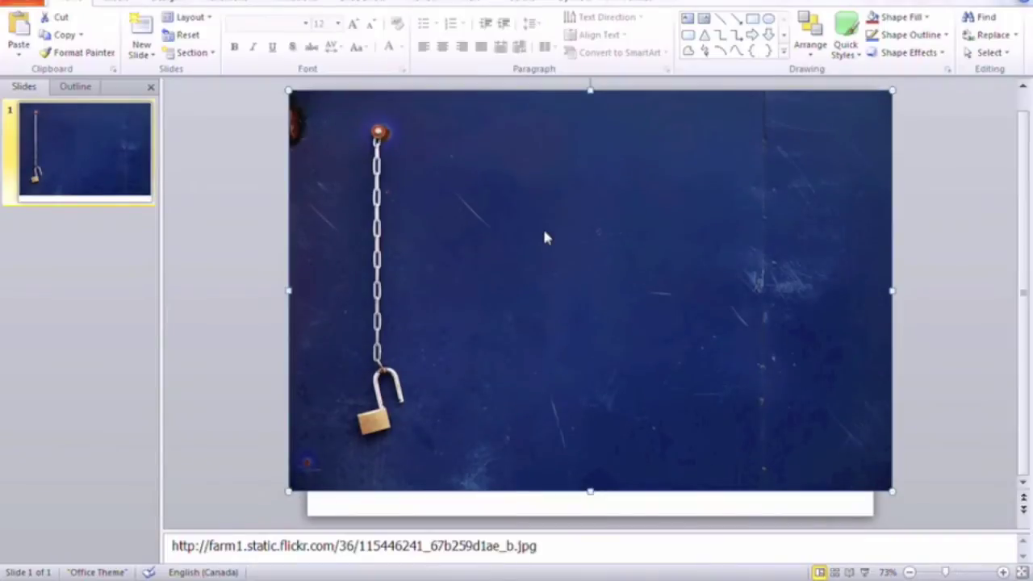
{"action": "key", "text": "Right"}
{"action": "key", "text": "Right"}
{"action": "key", "text": "Right"}
{"action": "key", "text": "Right"}
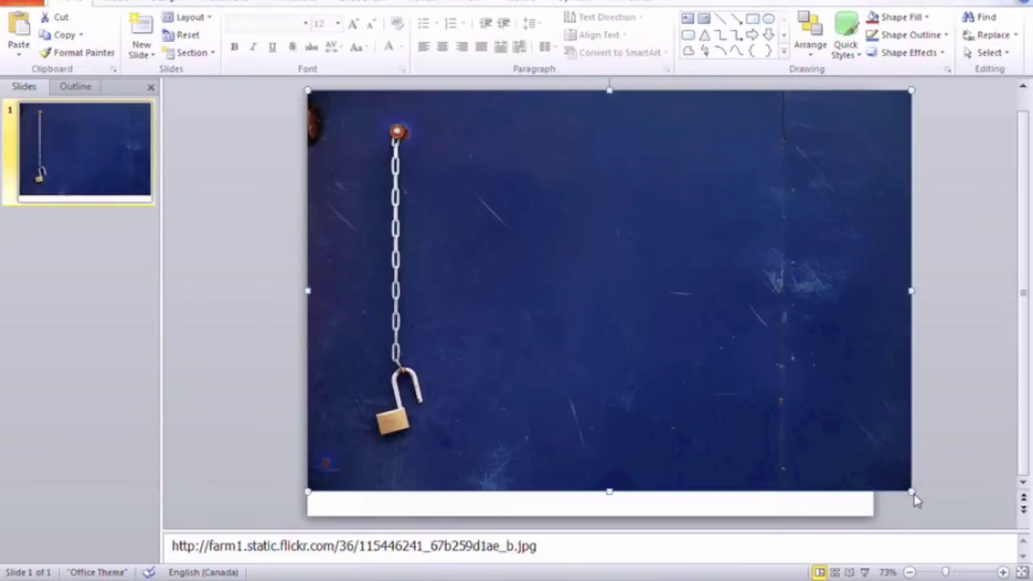
{"action": "left_click_drag", "start_coordinate": [915, 500], "coordinate": [947, 528]}
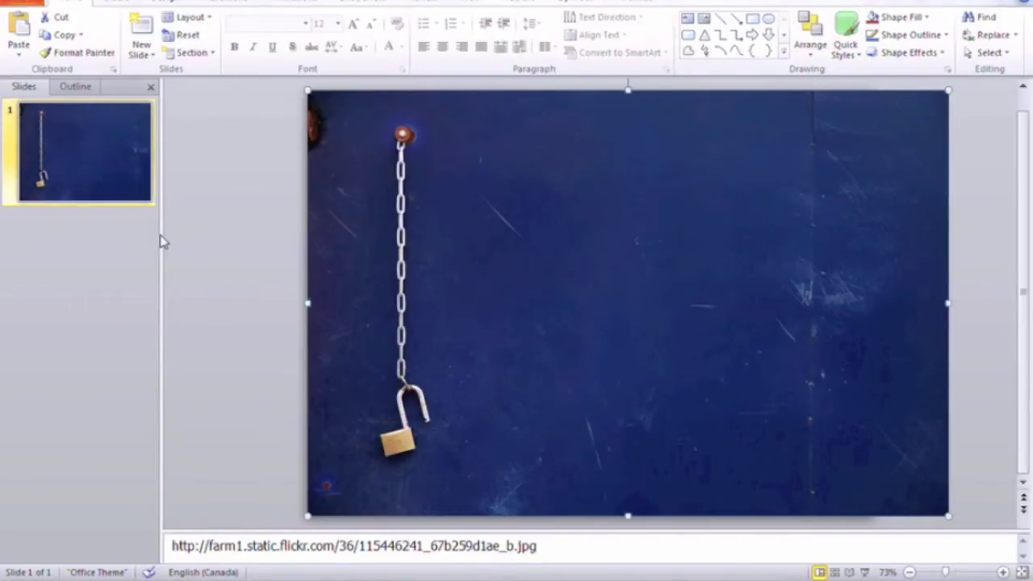
{"action": "key", "text": "Left"}
{"action": "key", "text": "Left"}
{"action": "key", "text": "Left"}
{"action": "key", "text": "Left"}
{"action": "key", "text": "Left"}
{"action": "key", "text": "Left"}
{"action": "key", "text": "Left"}
{"action": "key", "text": "Left"}
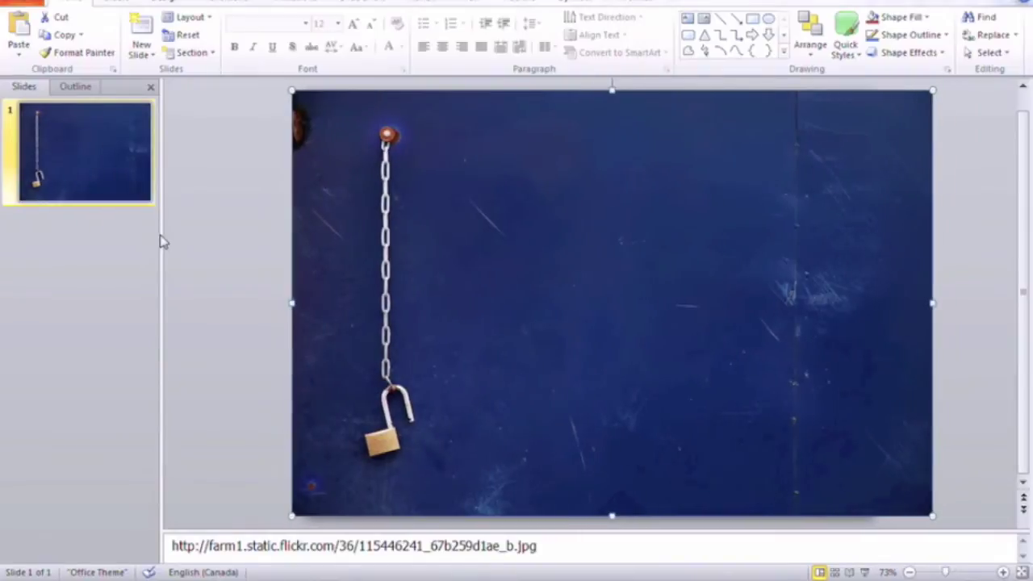
{"action": "key", "text": "Left"}
{"action": "key", "text": "Left"}
{"action": "key", "text": "Right"}
{"action": "key", "text": "Right"}
{"action": "key", "text": "Right"}
{"action": "key", "text": "Right"}
{"action": "key", "text": "Right"}
{"action": "key", "text": "Right"}
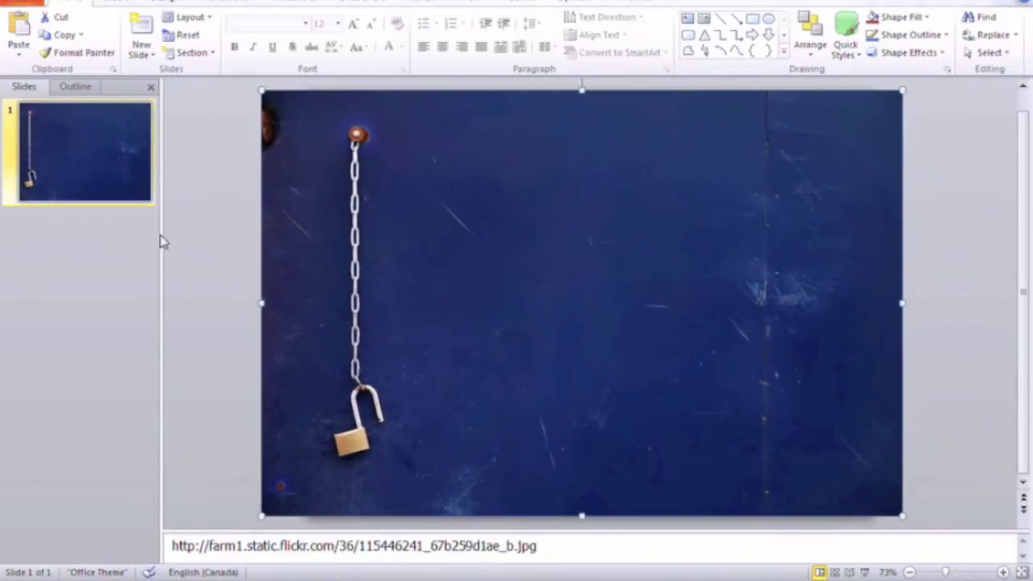
{"action": "key", "text": "Right"}
{"action": "key", "text": "Right"}
{"action": "key", "text": "Right"}
{"action": "key", "text": "Right"}
{"action": "key", "text": "Right"}
{"action": "key", "text": "Right"}
{"action": "key", "text": "Right"}
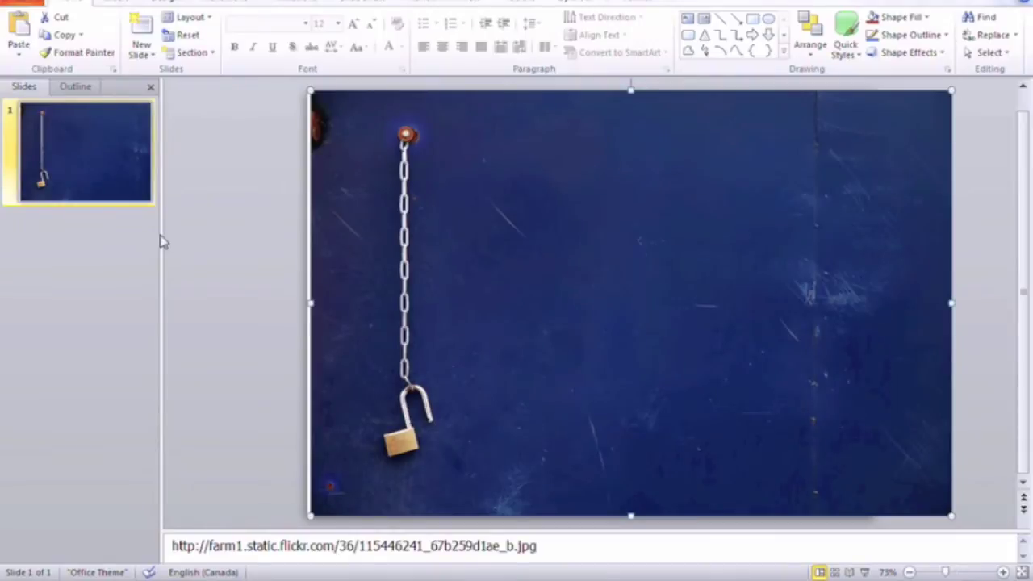
{"action": "key", "text": "Left"}
{"action": "key", "text": "Left"}
{"action": "key", "text": "Left"}
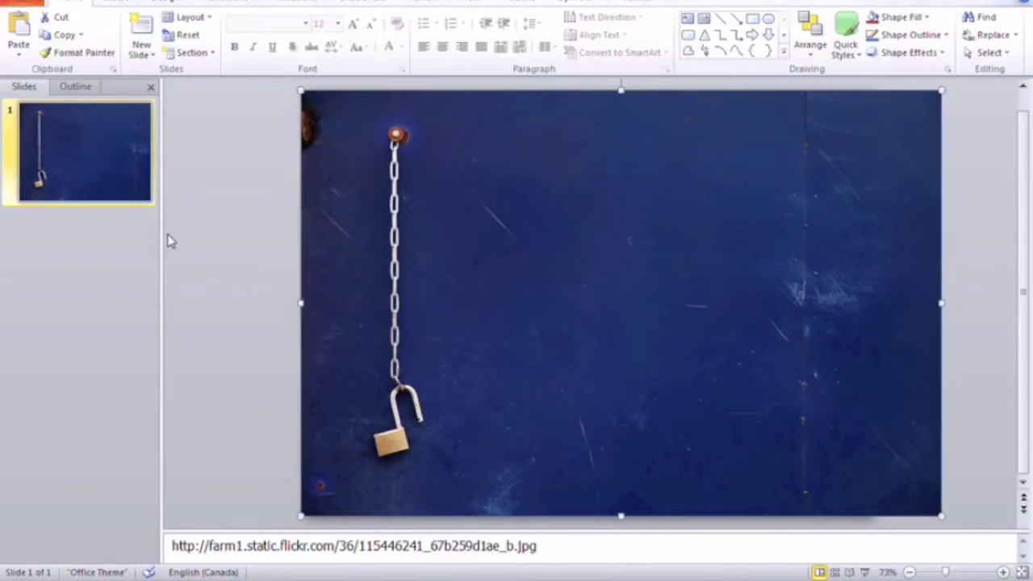
Step: Add a horizontal text box at the top right reading 'Referencing Creative Commons Images'
{"action": "left_click", "coordinate": [119, 4]}
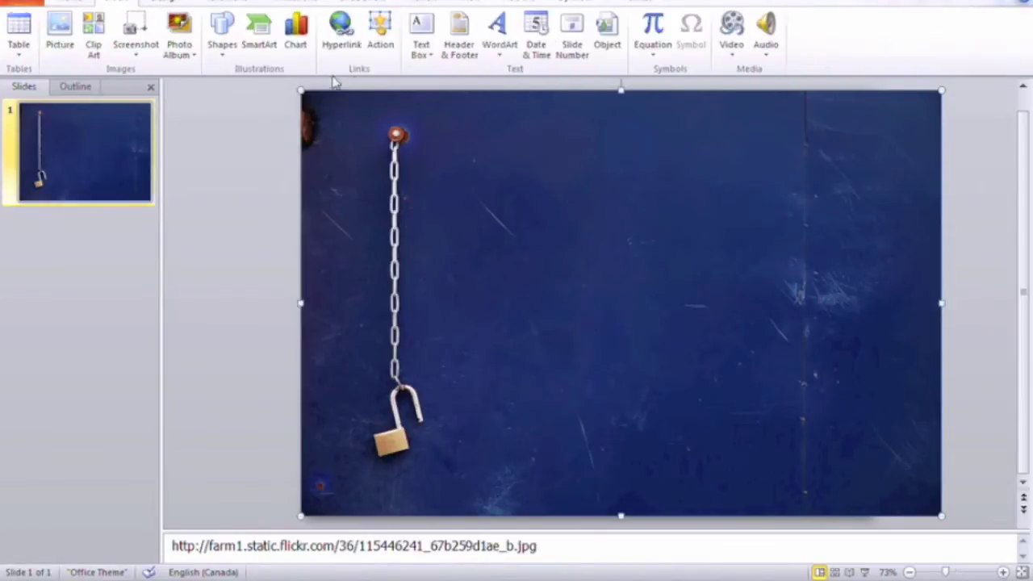
{"action": "left_click", "coordinate": [427, 59]}
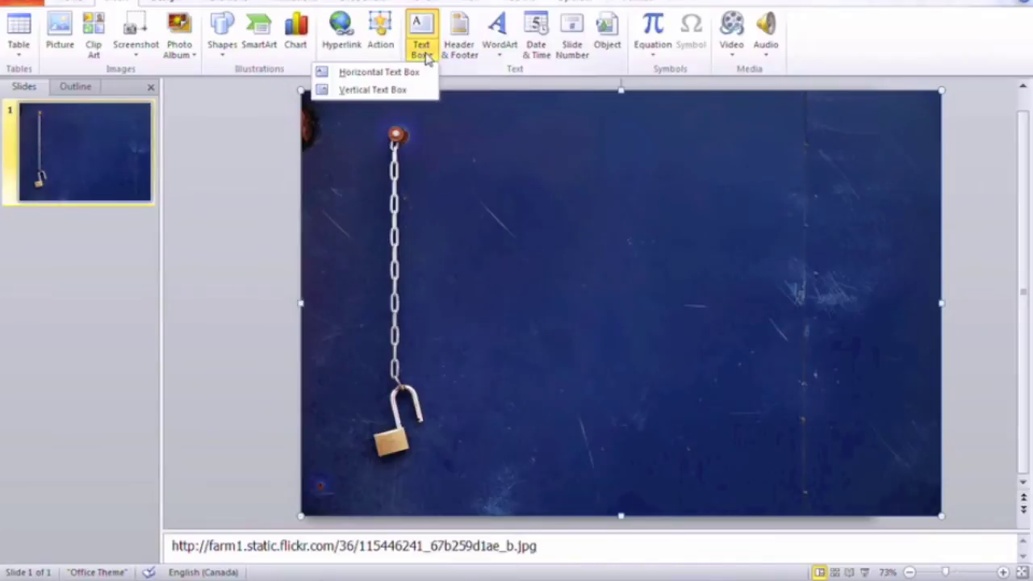
{"action": "left_click", "coordinate": [379, 73]}
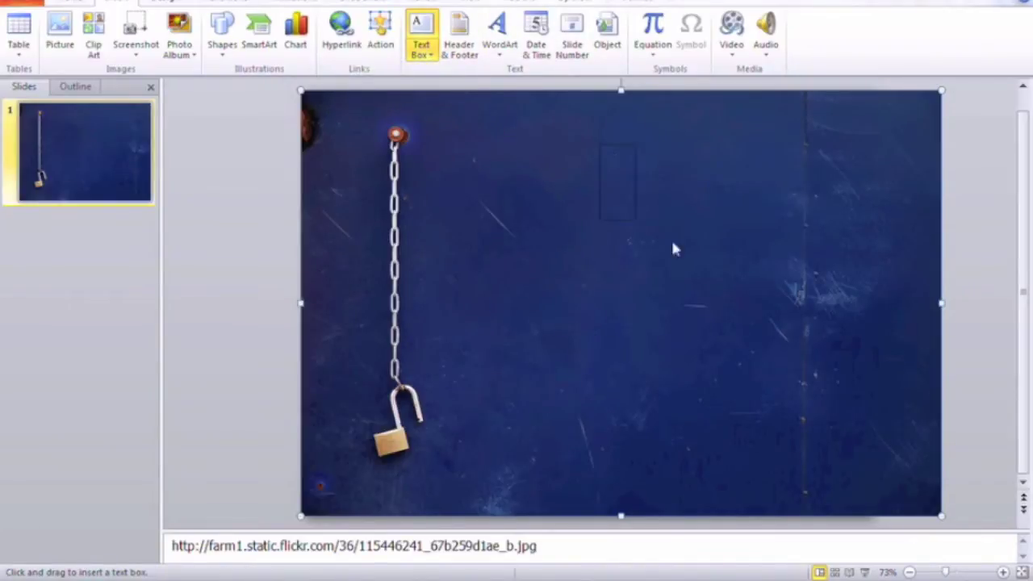
{"action": "left_click_drag", "start_coordinate": [895, 345], "coordinate": [891, 364]}
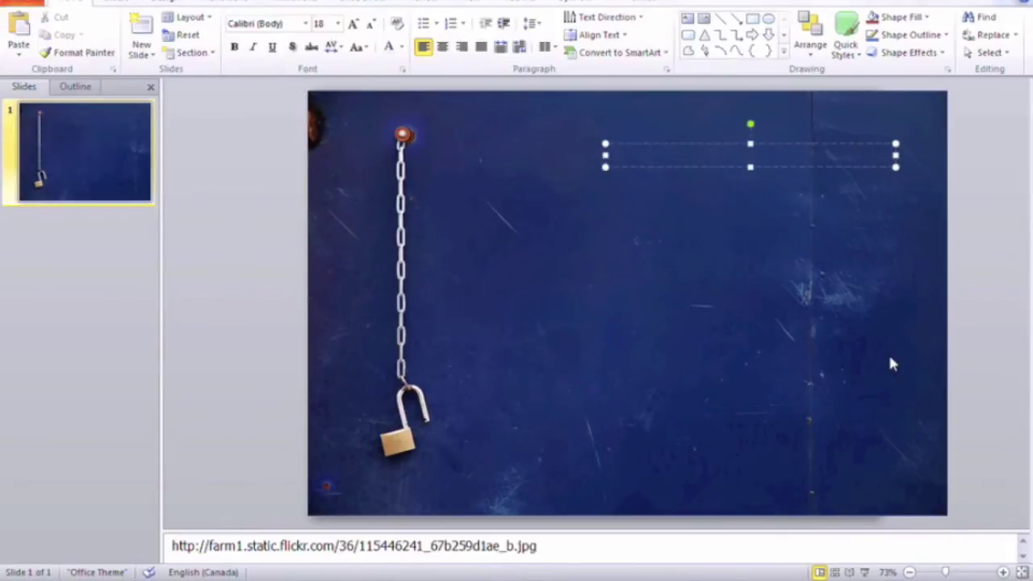
{"action": "type", "text": "Referencing Creative"}
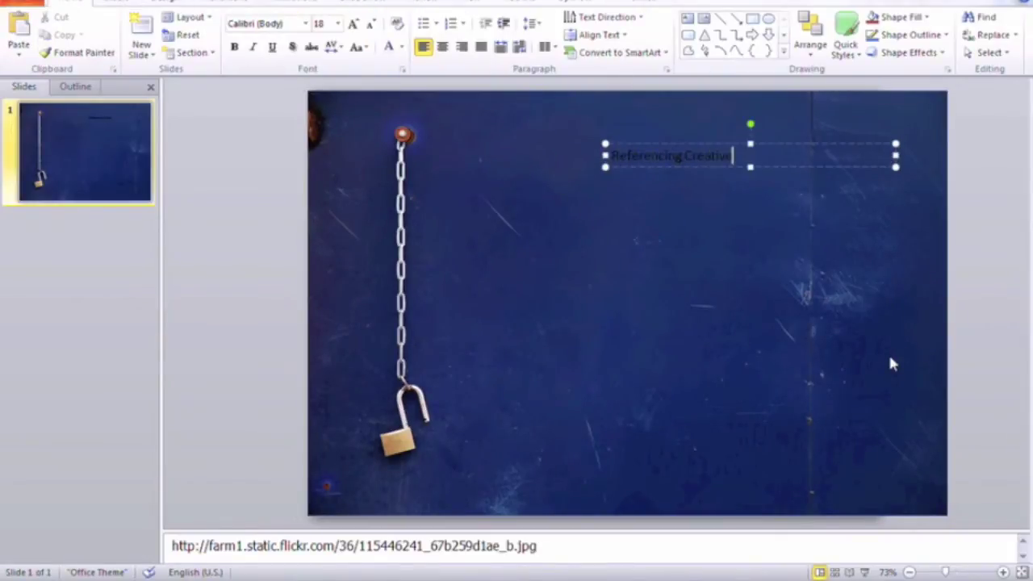
{"action": "type", "text": " Commons Images"}
Step: Format the title white, Arial Rounded MT Bold, 60 point
{"action": "key", "text": "ctrl+shift+Left"}
{"action": "key", "text": "ctrl+shift+Left"}
{"action": "key", "text": "ctrl+shift+Left"}
{"action": "key", "text": "ctrl+shift+Left"}
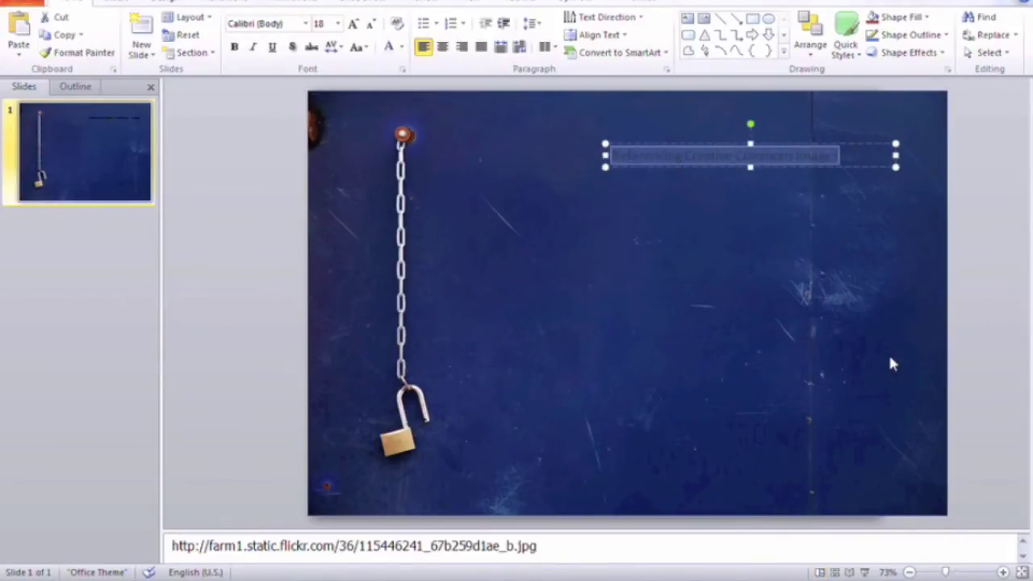
{"action": "left_click", "coordinate": [401, 46]}
{"action": "left_click", "coordinate": [279, 81]}
{"action": "left_click", "coordinate": [305, 24]}
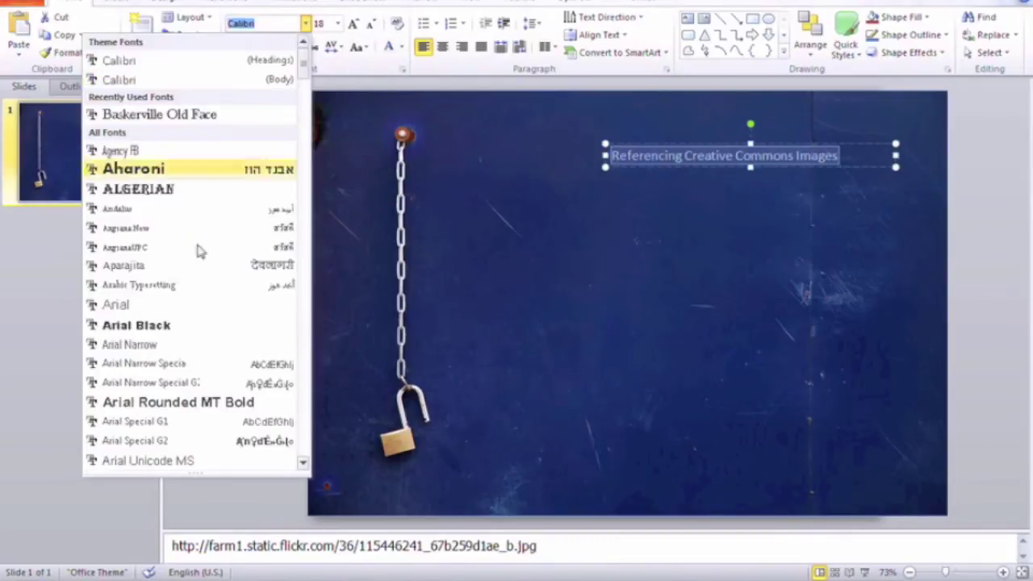
{"action": "left_click", "coordinate": [192, 402]}
{"action": "left_click", "coordinate": [337, 23]}
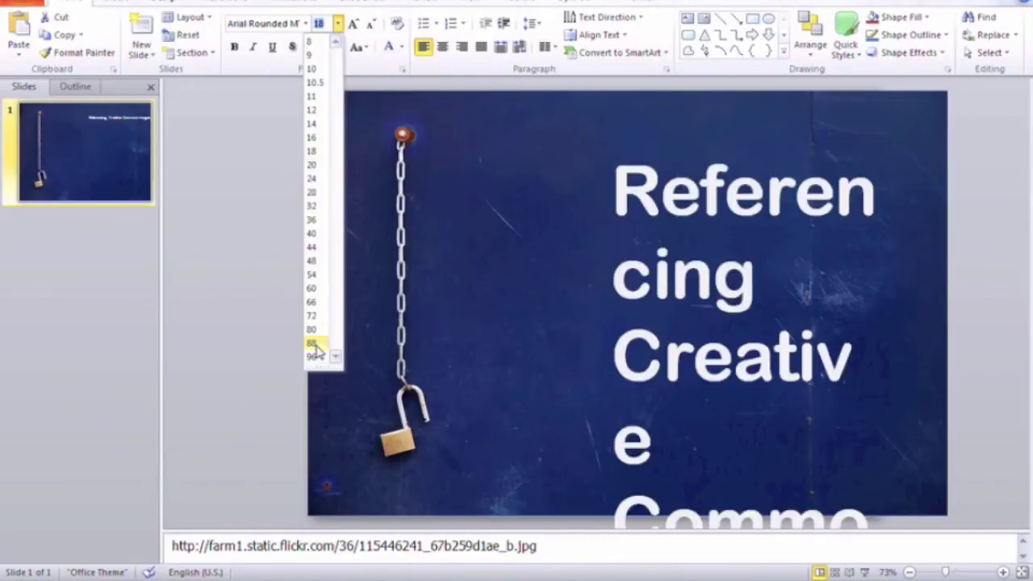
{"action": "left_click", "coordinate": [313, 289]}
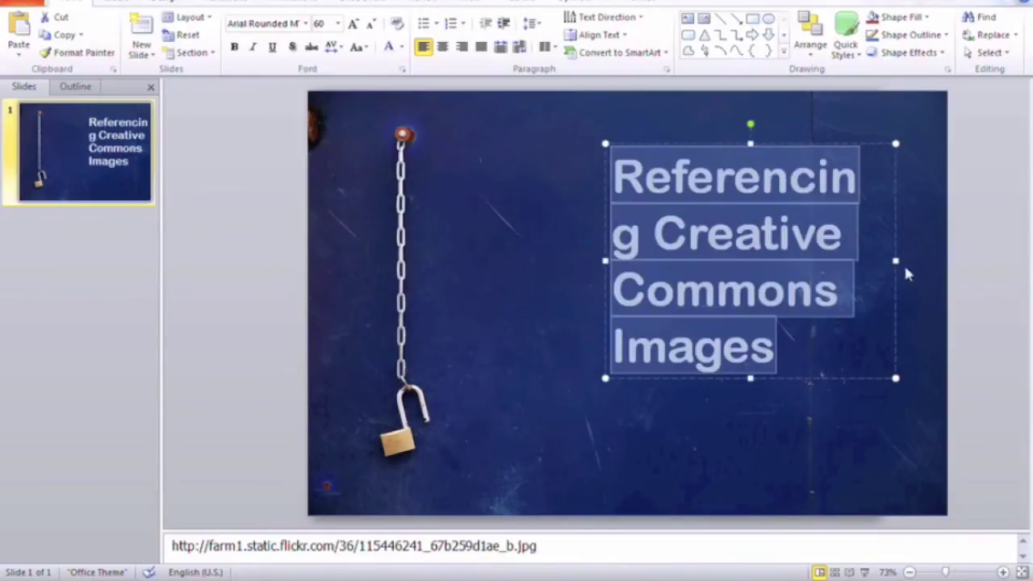
Step: Widen the title box so words don't break and nudge it slightly left and down
{"action": "left_click_drag", "start_coordinate": [896, 261], "coordinate": [909, 262]}
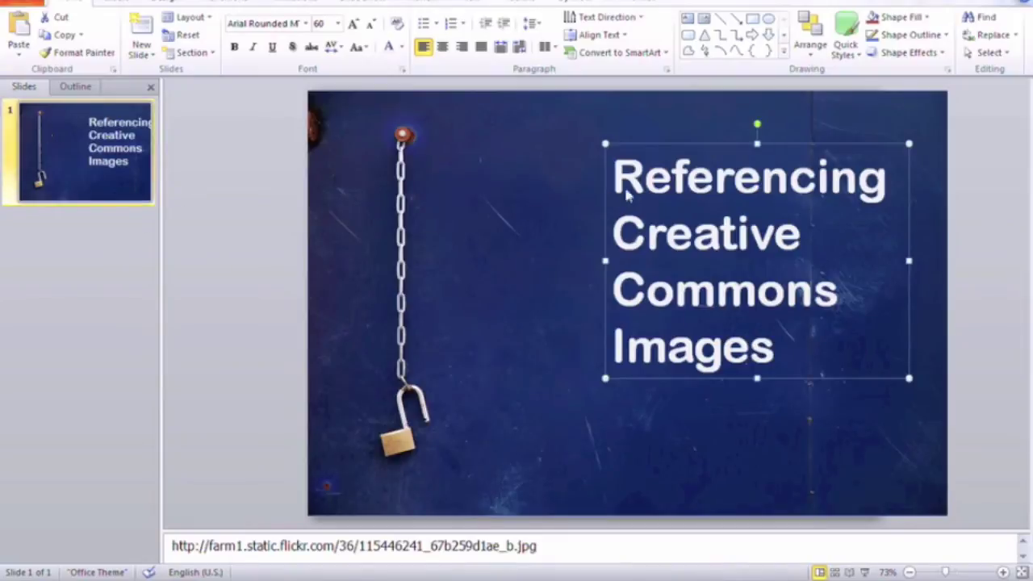
{"action": "key", "text": "Left"}
{"action": "key", "text": "Left"}
{"action": "key", "text": "Left"}
{"action": "key", "text": "Left"}
{"action": "key", "text": "Left"}
{"action": "key", "text": "Left"}
{"action": "key", "text": "Left"}
{"action": "key", "text": "Left"}
{"action": "key", "text": "Left"}
{"action": "key", "text": "Left"}
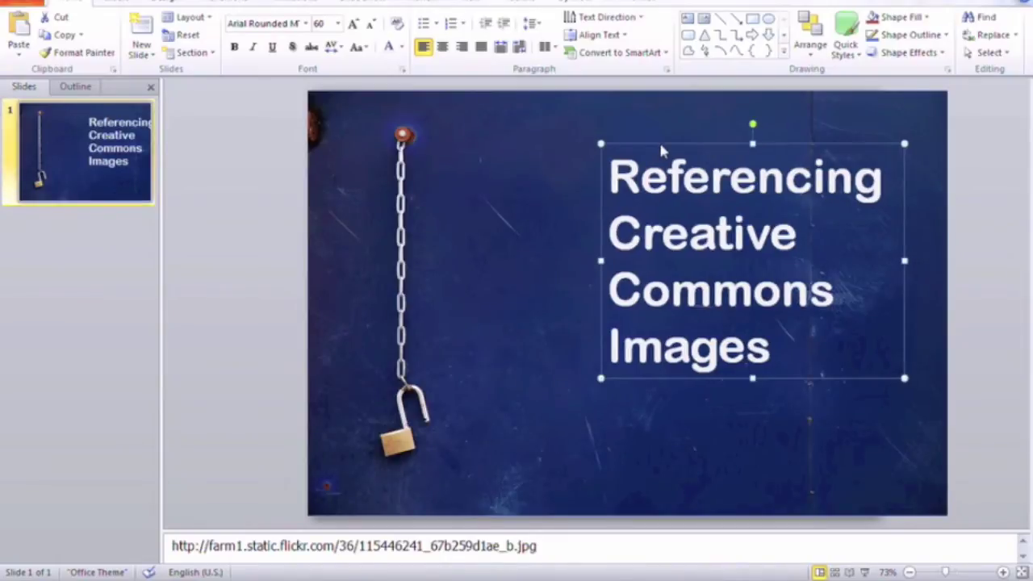
{"action": "key", "text": "Left"}
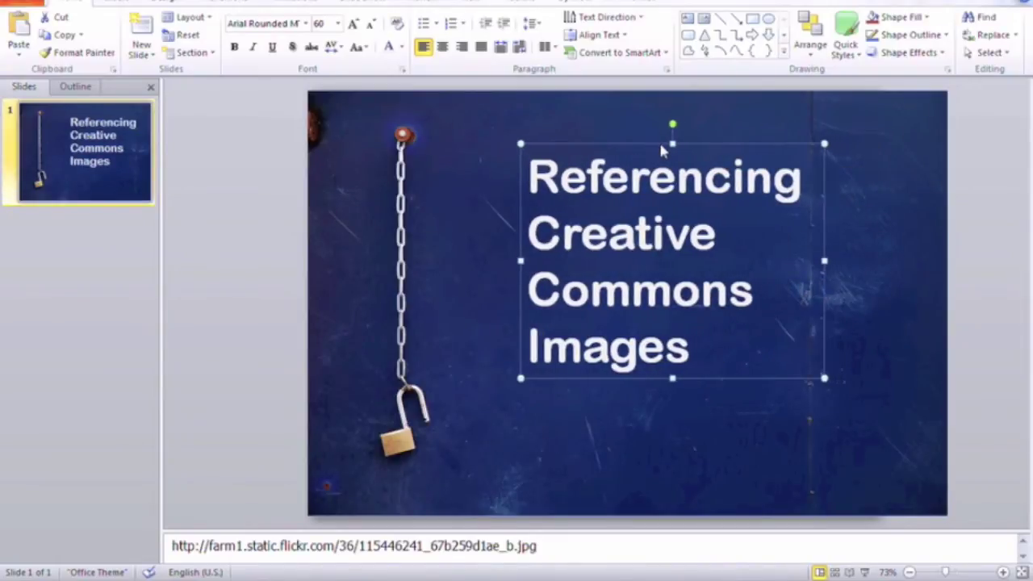
{"action": "key", "text": "Down"}
{"action": "key", "text": "Down"}
{"action": "key", "text": "Down"}
{"action": "key", "text": "Down"}
{"action": "key", "text": "Down"}
{"action": "key", "text": "Left"}
{"action": "key", "text": "Left"}
{"action": "key", "text": "Left"}
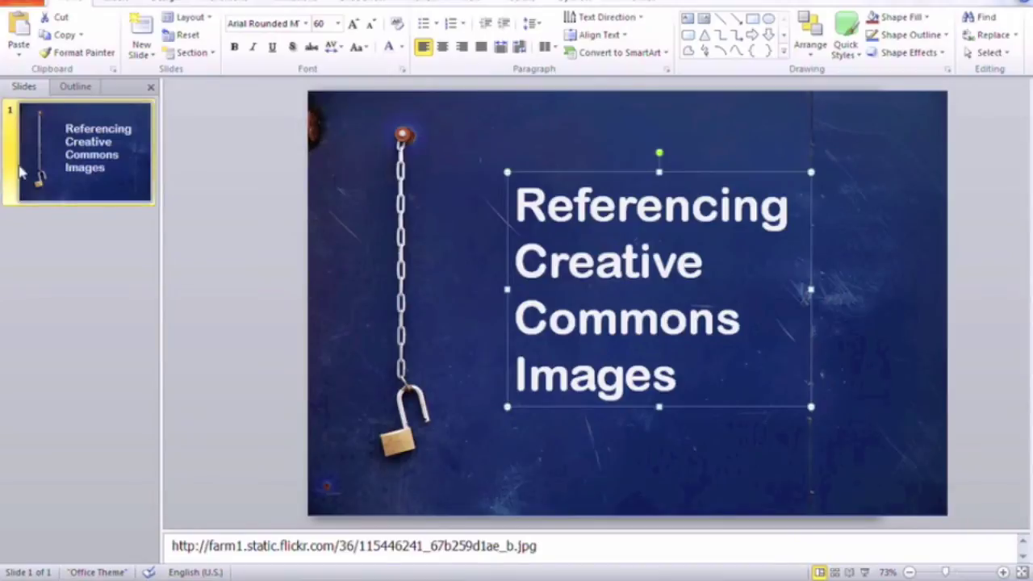
Step: Draw a bottom-right caption text box reading 'Photo from Flickr b' and switch to the Flickr page
{"action": "left_click", "coordinate": [127, 4]}
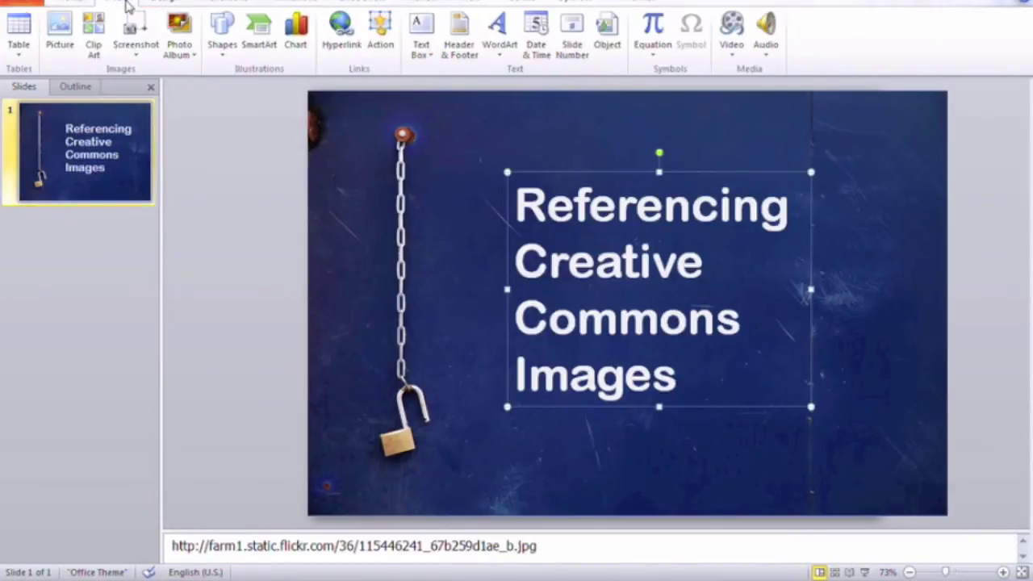
{"action": "left_click", "coordinate": [425, 53]}
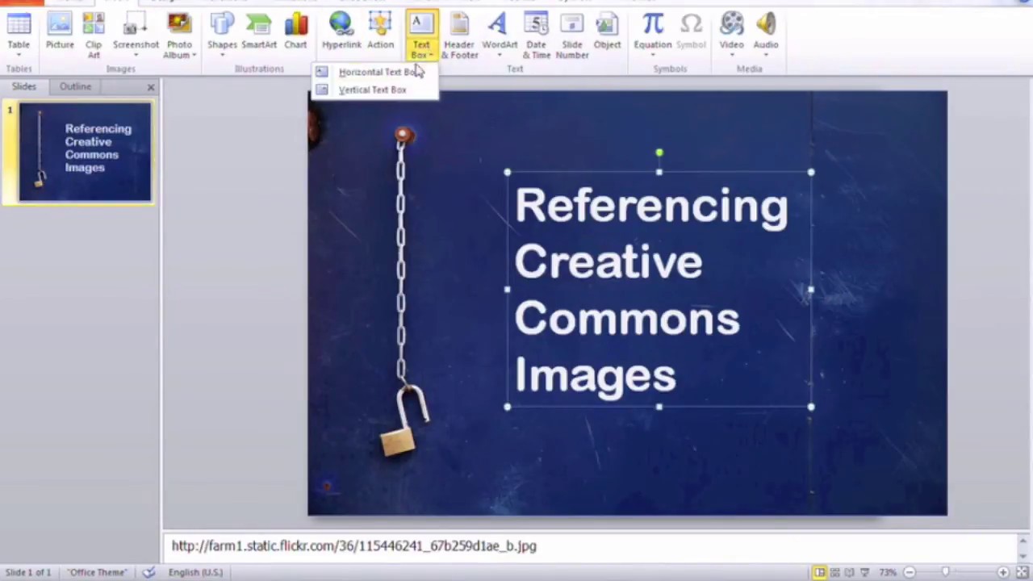
{"action": "left_click", "coordinate": [375, 73]}
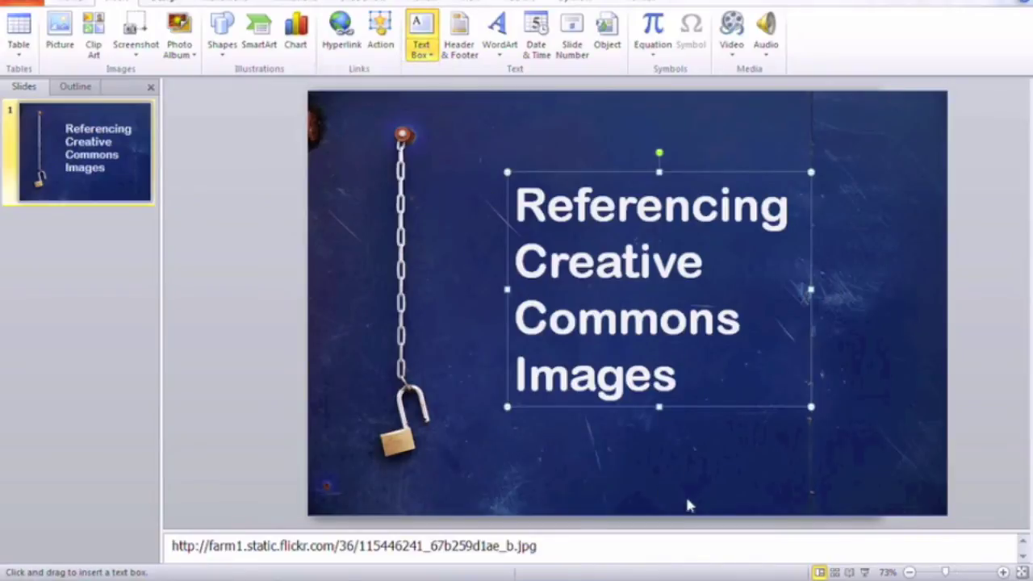
{"action": "left_click_drag", "start_coordinate": [696, 484], "coordinate": [923, 507]}
{"action": "type", "text": "Photo"}
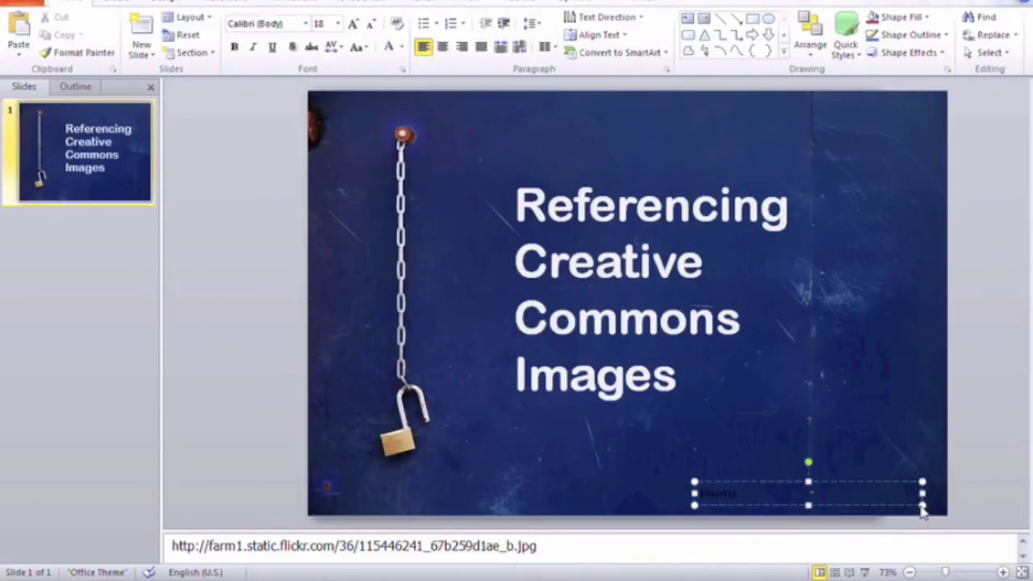
{"action": "type", "text": " from Flickr b"}
{"action": "left_click", "coordinate": [693, 578]}
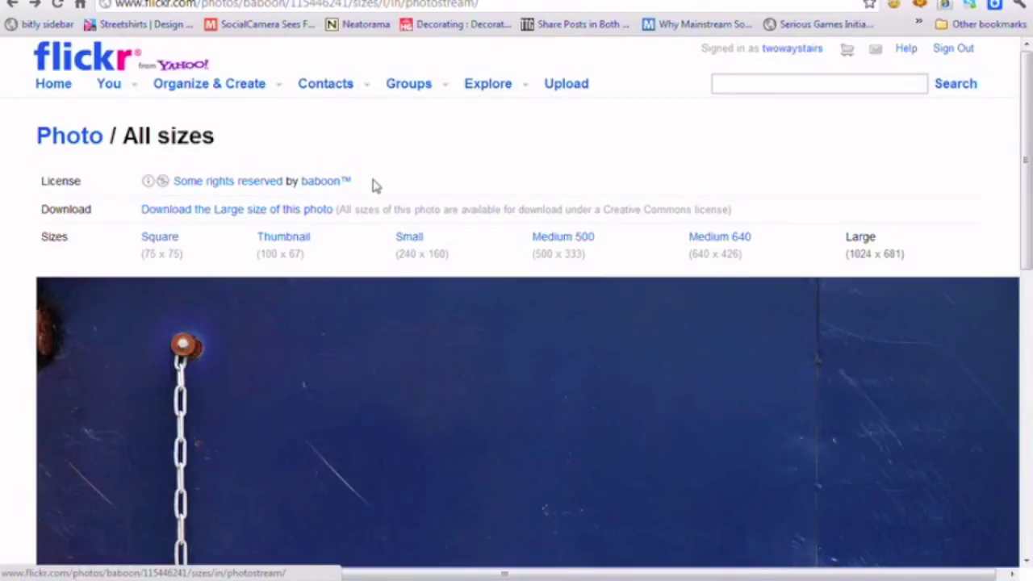
Step: Copy the photographer's name from the 'Some rights reserved by' line and return to PowerPoint
{"action": "left_click_drag", "start_coordinate": [355, 184], "coordinate": [311, 186]}
{"action": "key", "text": "ctrl+c"}
{"action": "right_click", "coordinate": [317, 184]}
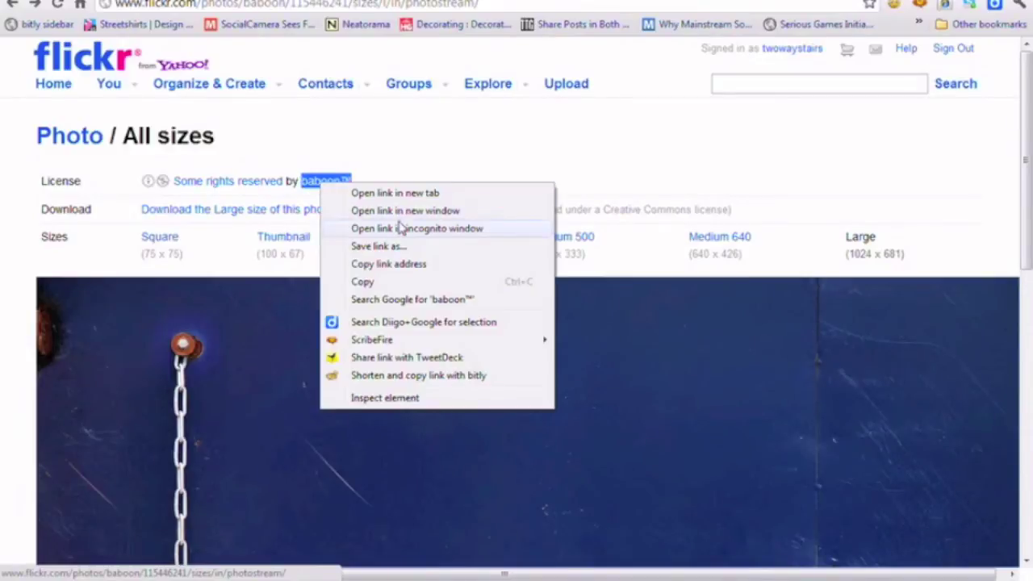
{"action": "left_click", "coordinate": [430, 288]}
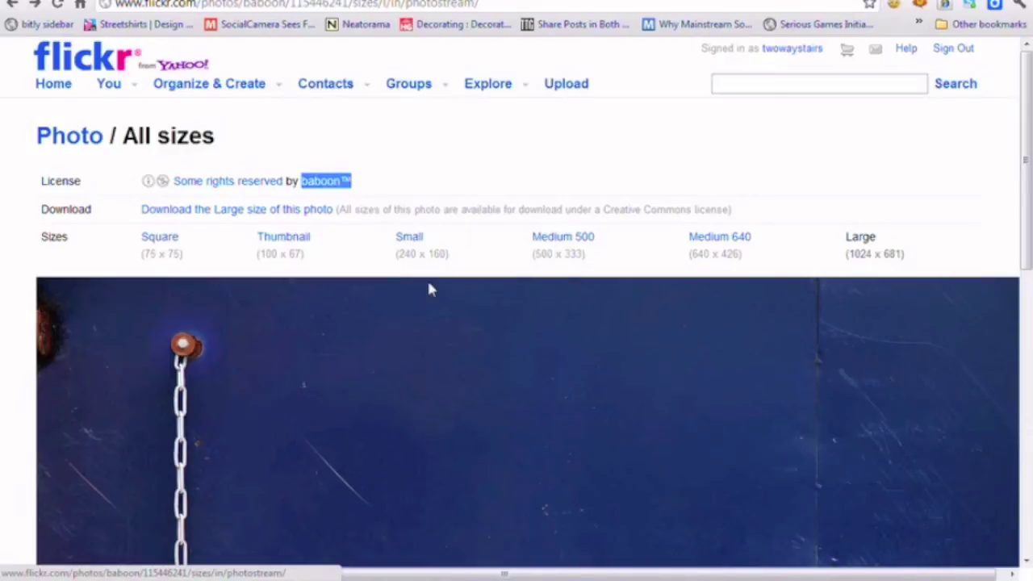
{"action": "key", "text": "alt+Tab"}
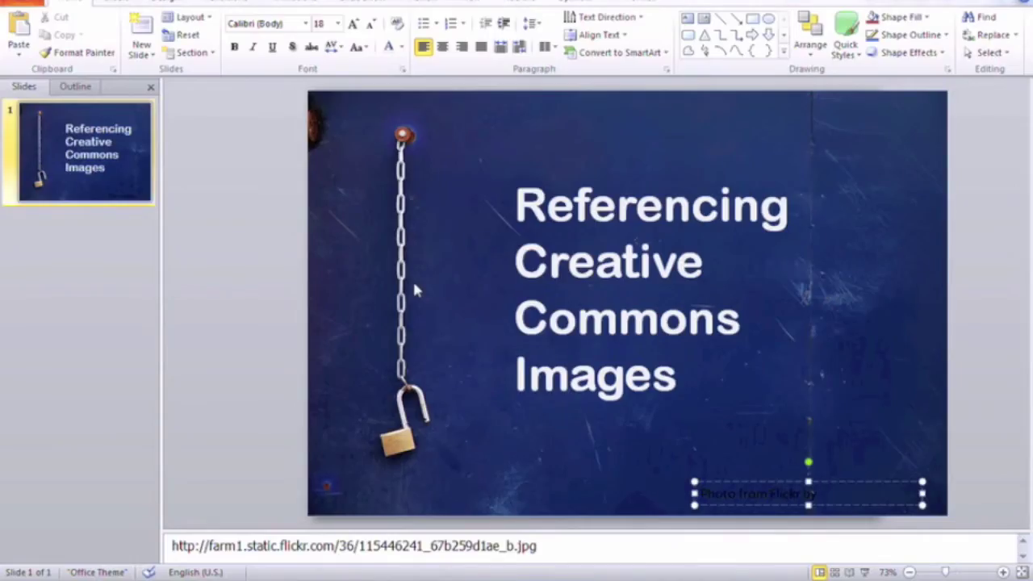
Step: Paste the photographer's name into the caption with Keep Text Only, dropping its link
{"action": "key", "text": "ctrl+v"}
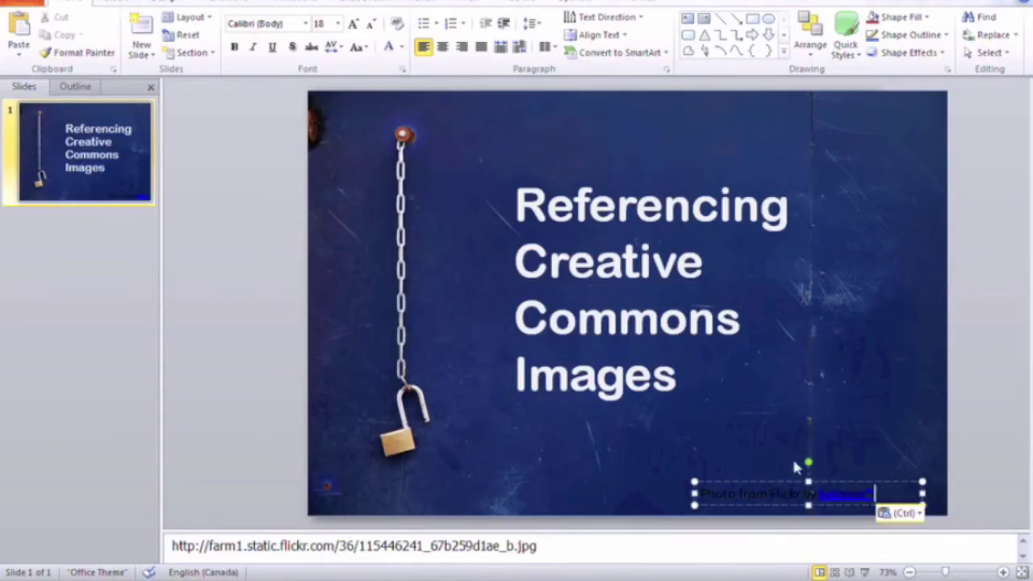
{"action": "left_click", "coordinate": [921, 517]}
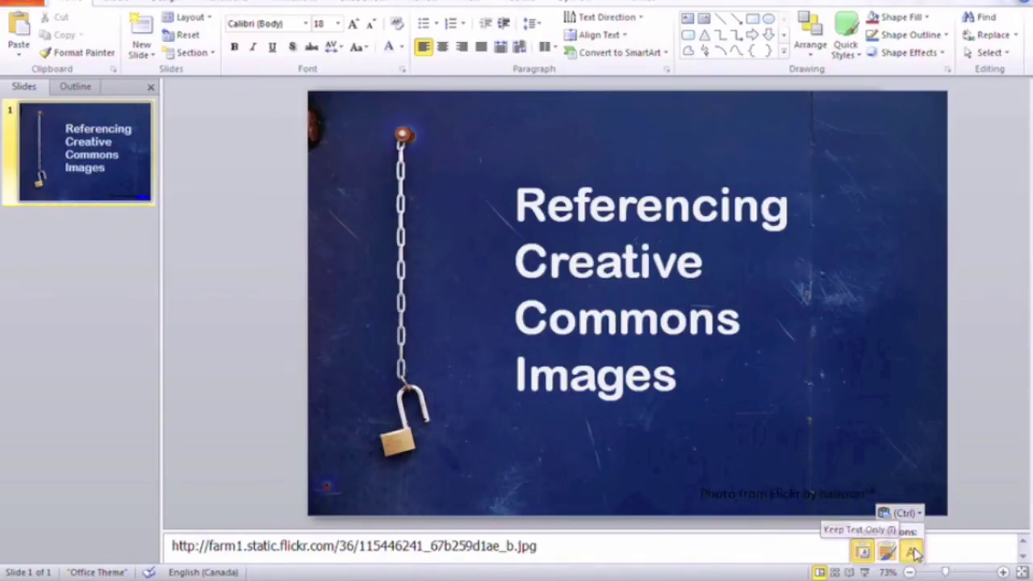
{"action": "left_click", "coordinate": [913, 552]}
{"action": "left_click", "coordinate": [847, 461]}
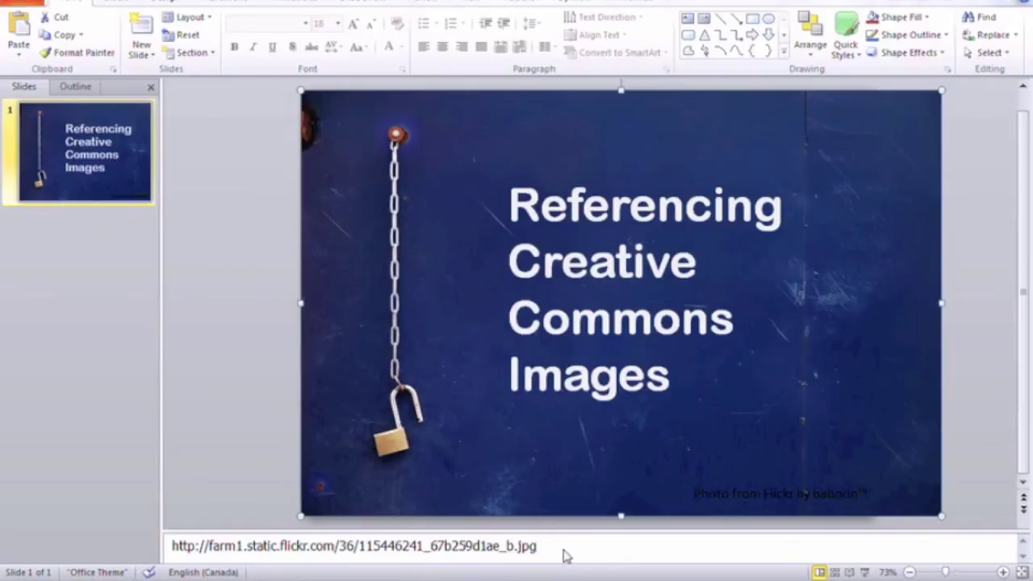
{"action": "key", "text": "alt+Tab"}
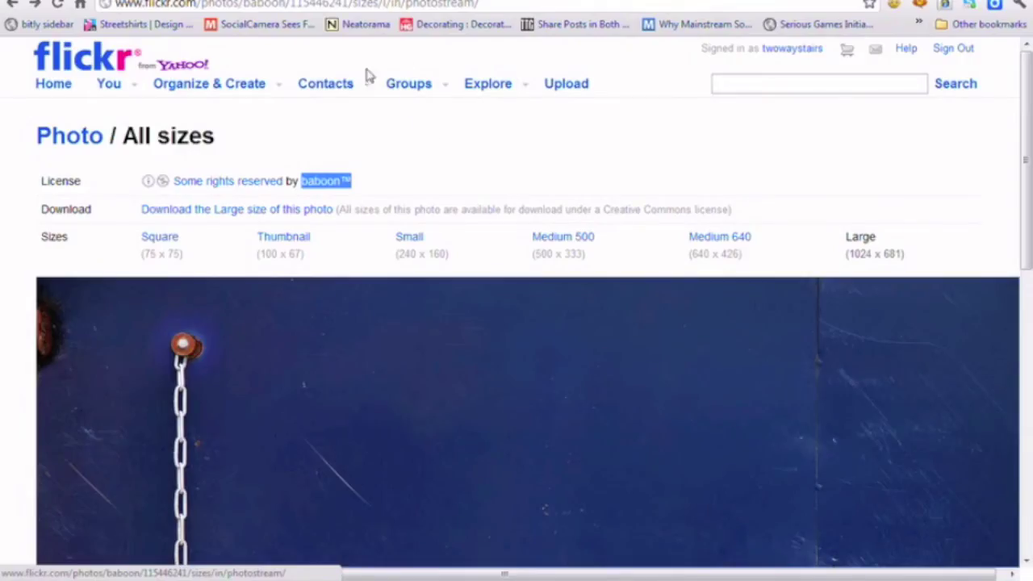
Step: Copy the Flickr All sizes page address from the browser's address bar and return to PowerPoint
{"action": "right_click", "coordinate": [324, 182]}
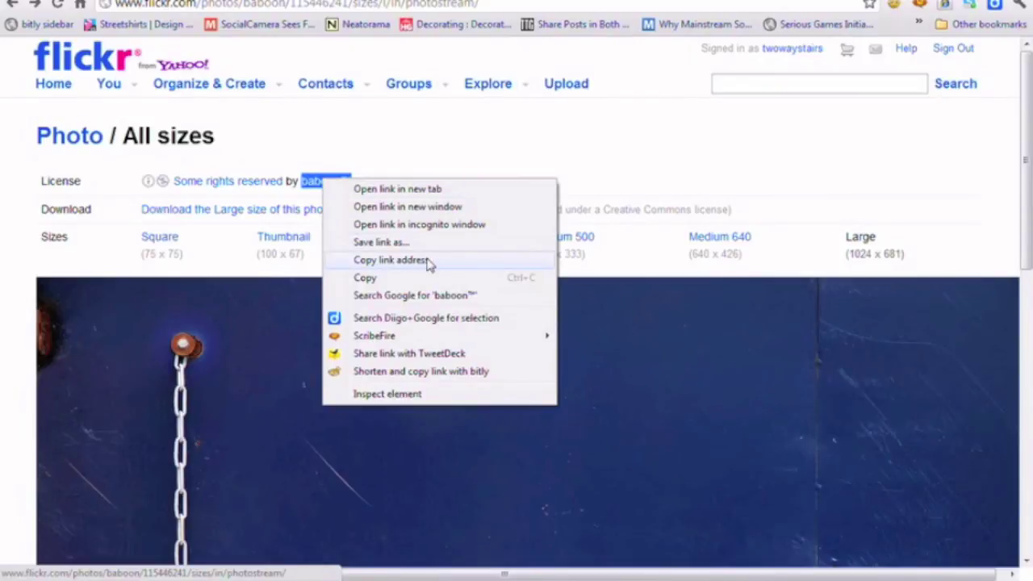
{"action": "left_click", "coordinate": [409, 7]}
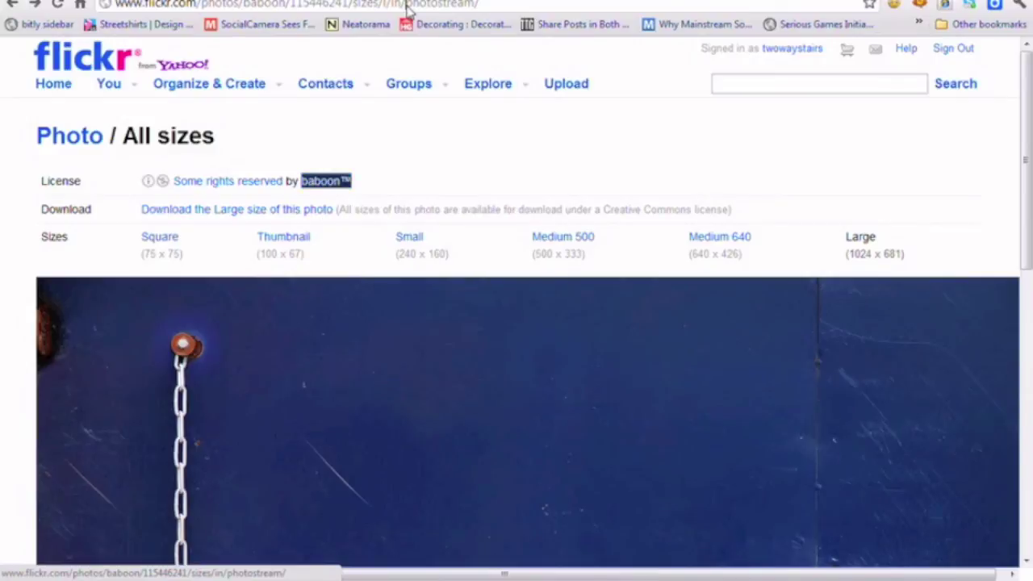
{"action": "left_click", "coordinate": [409, 7]}
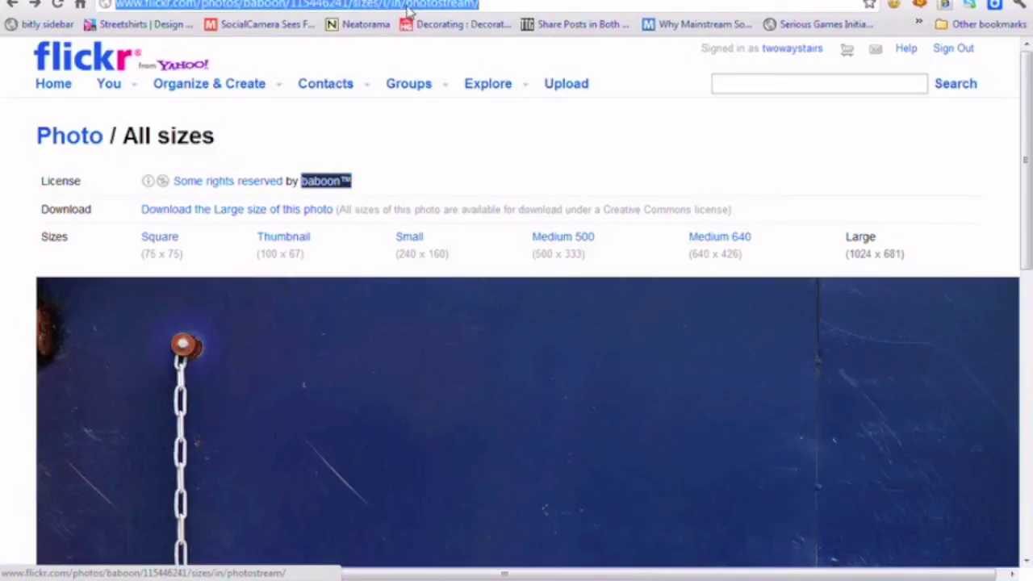
{"action": "right_click", "coordinate": [409, 6]}
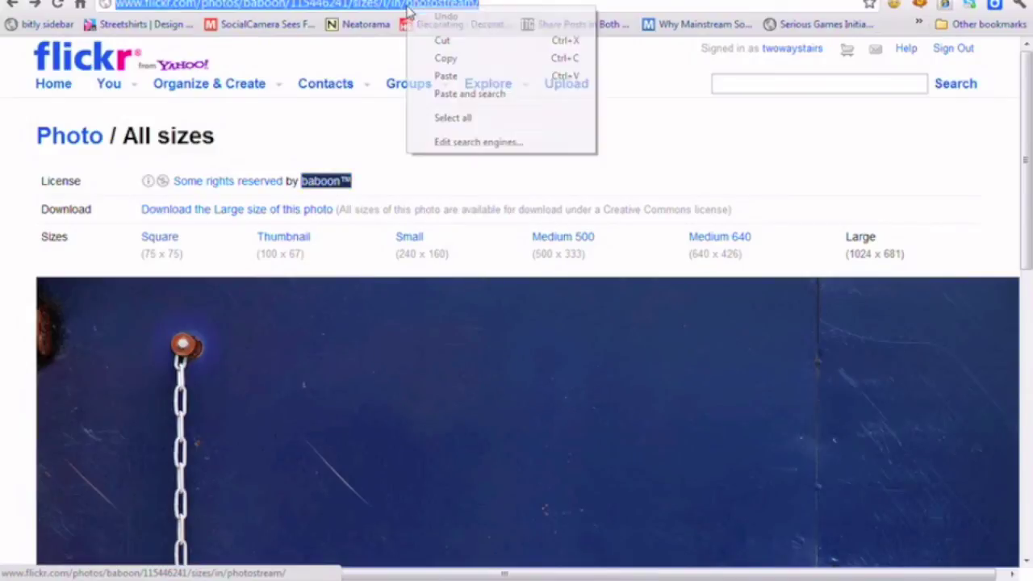
{"action": "left_click", "coordinate": [466, 65]}
{"action": "key", "text": "alt+Tab"}
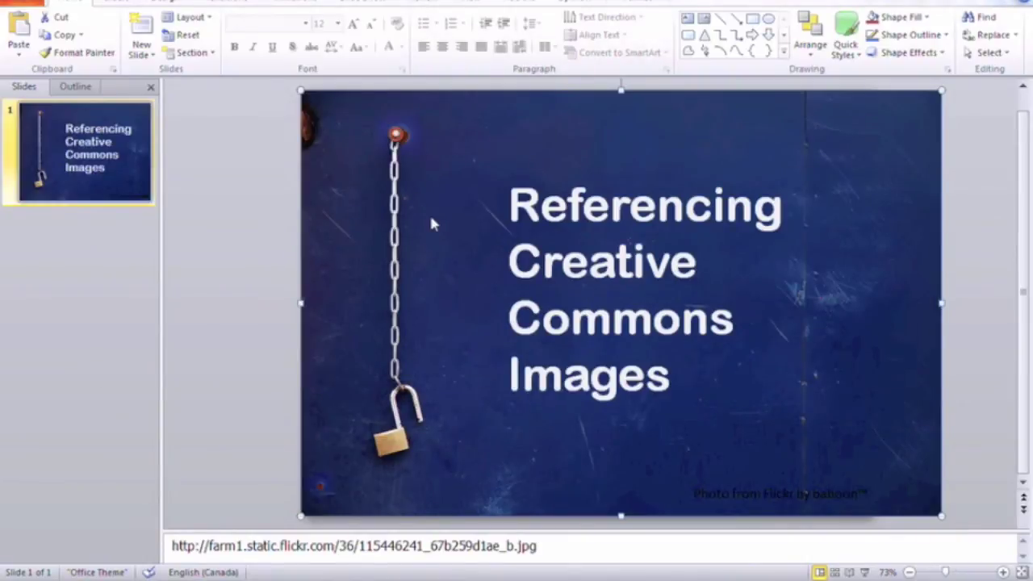
Step: Hyperlink the background picture to the copied Flickr All sizes page address
{"action": "right_click", "coordinate": [431, 218]}
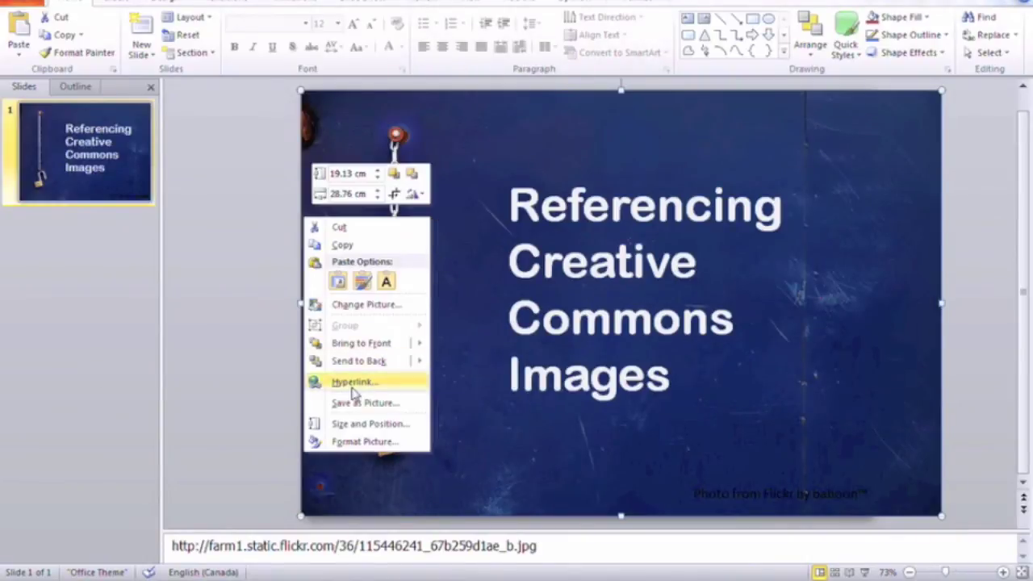
{"action": "left_click", "coordinate": [353, 383]}
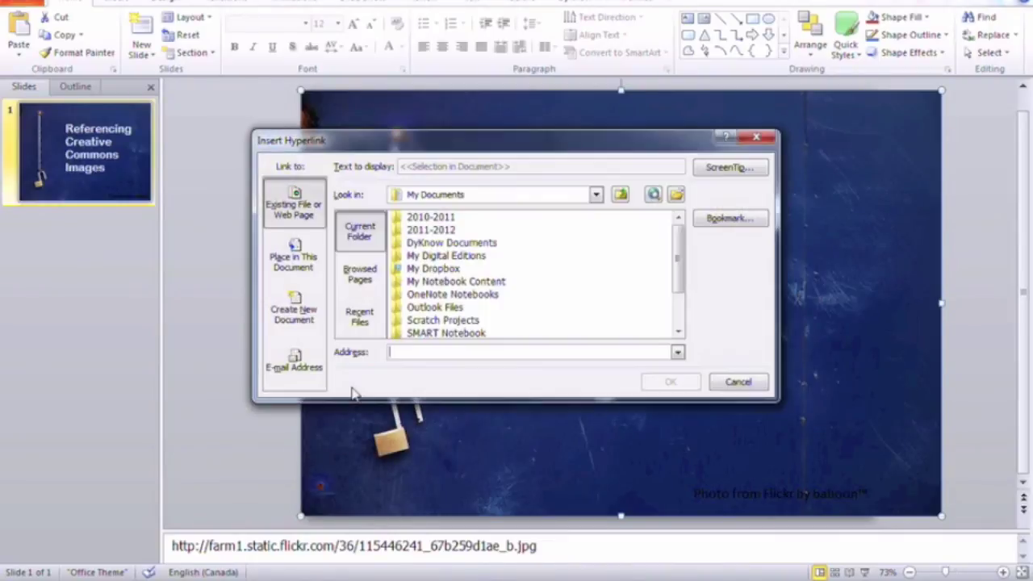
{"action": "key", "text": "ctrl+v"}
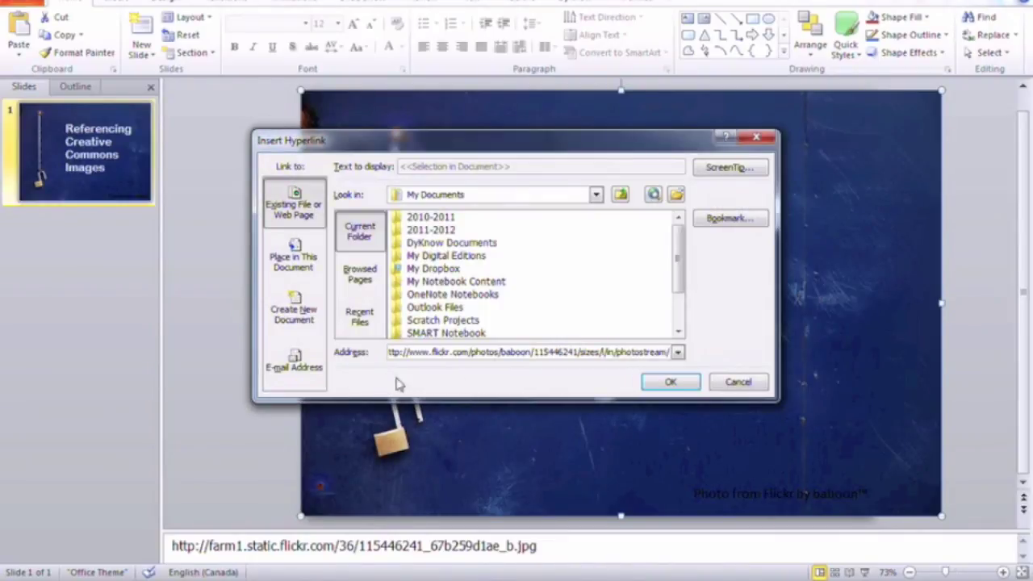
{"action": "left_click", "coordinate": [672, 382]}
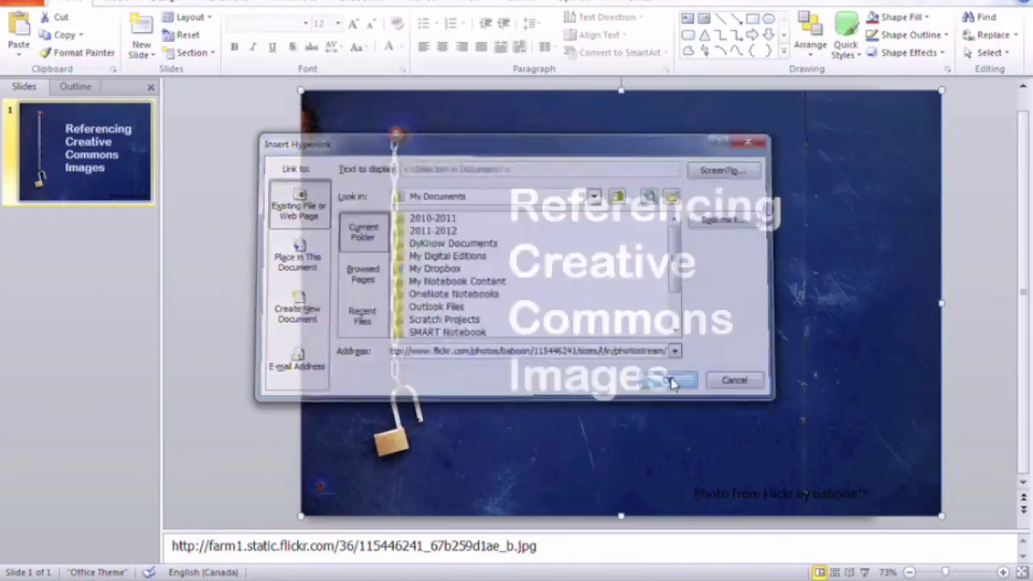